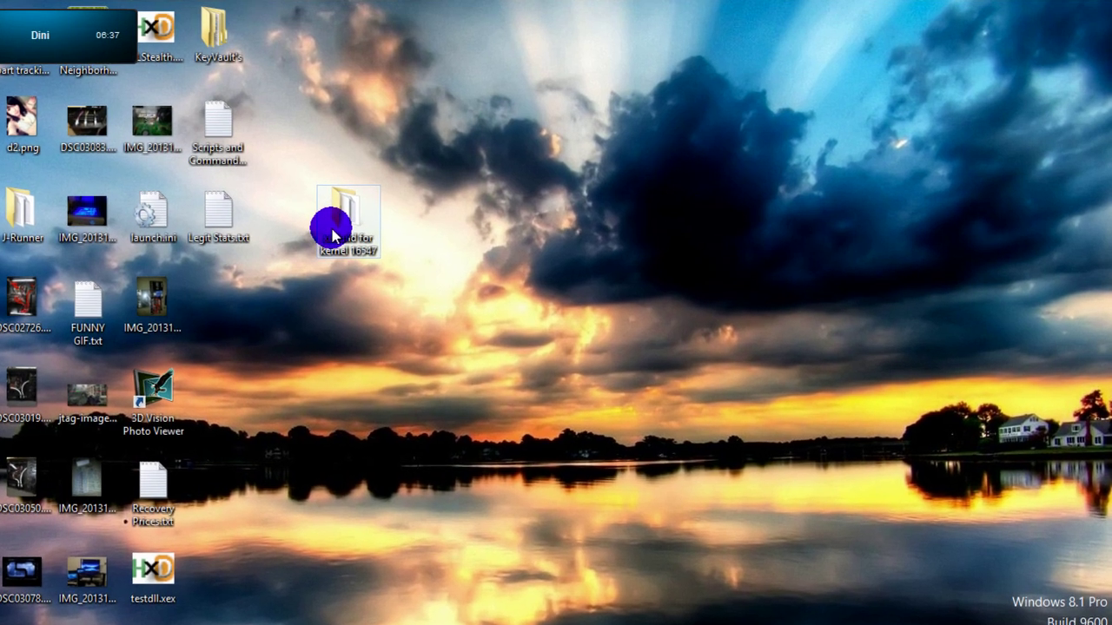
double_click(332, 234)
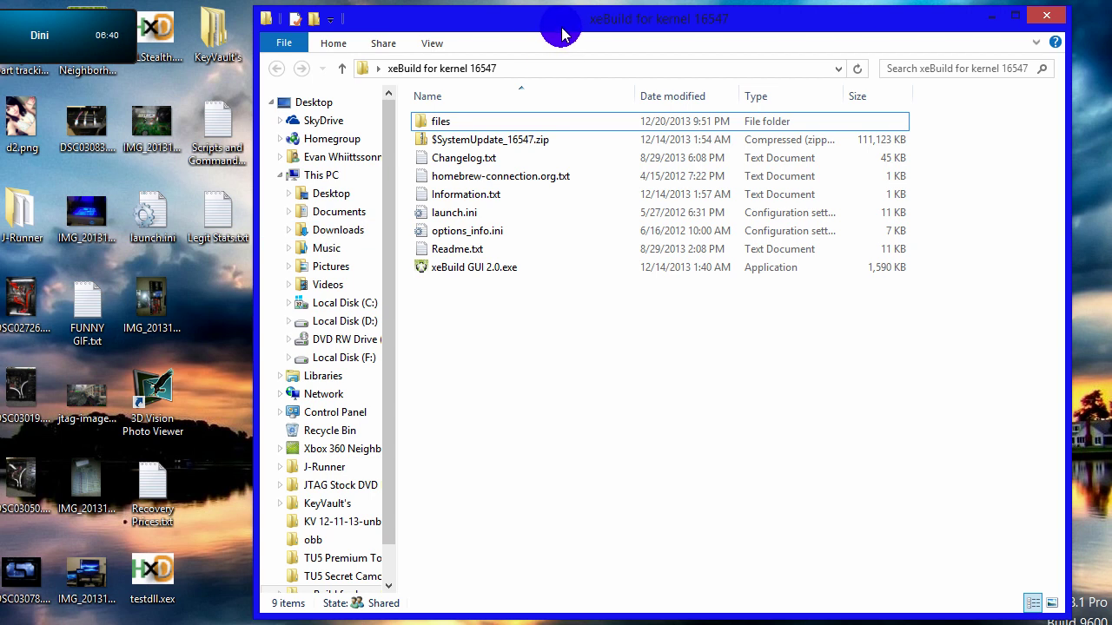
left_click_drag(701, 417, 720, 203)
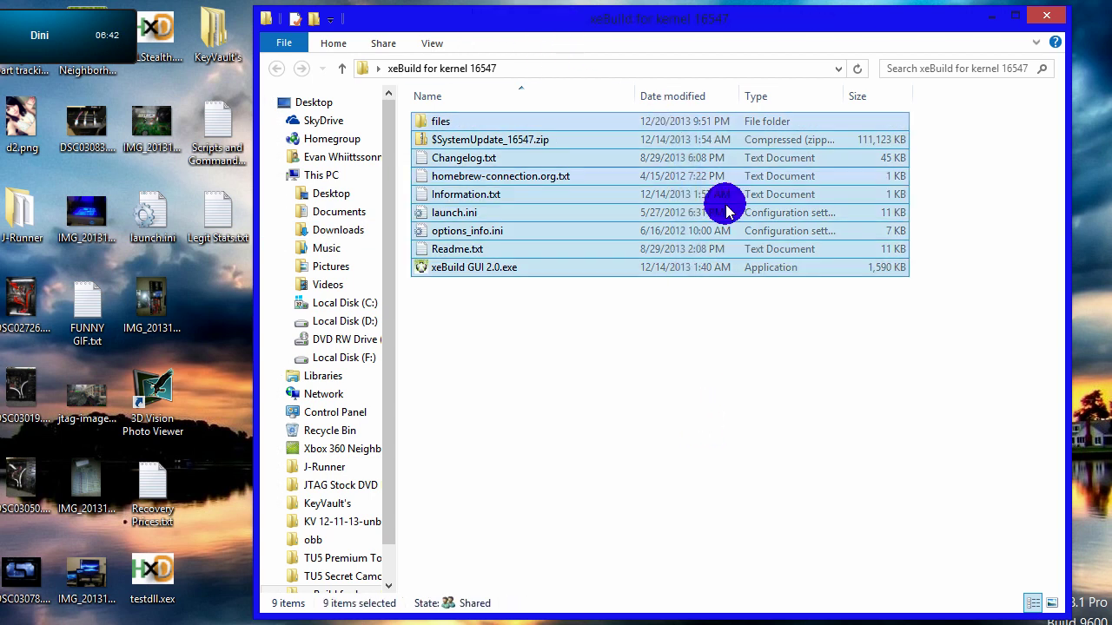
left_click(809, 405)
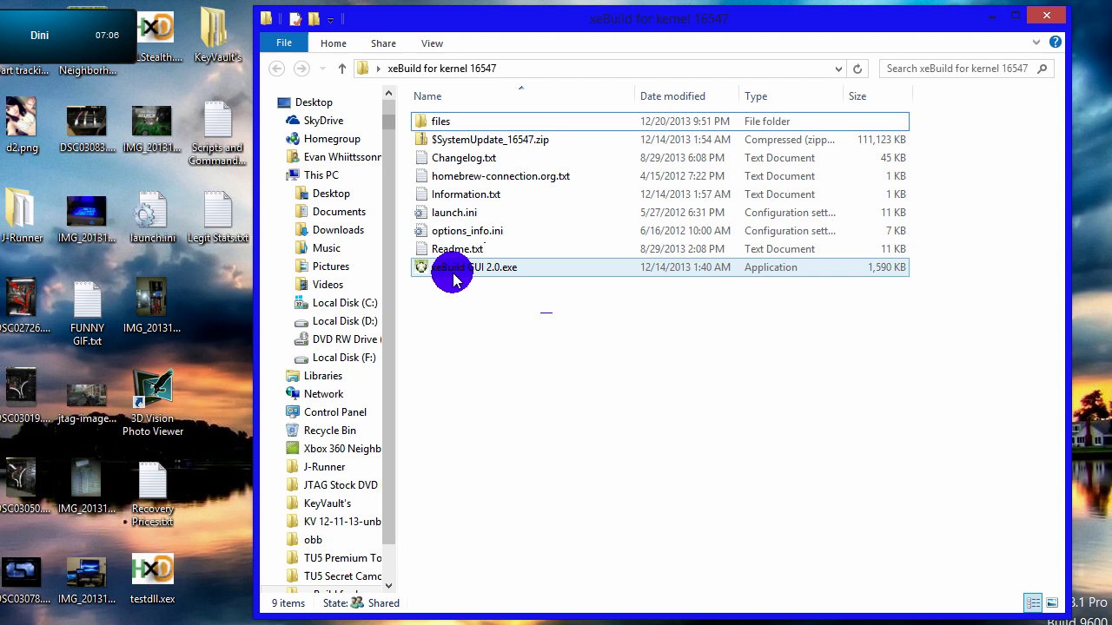
Step: Launch xeBuild GUI 2.091, minimise File Explorer, and shift the xeBuild window slightly right
double_click(485, 270)
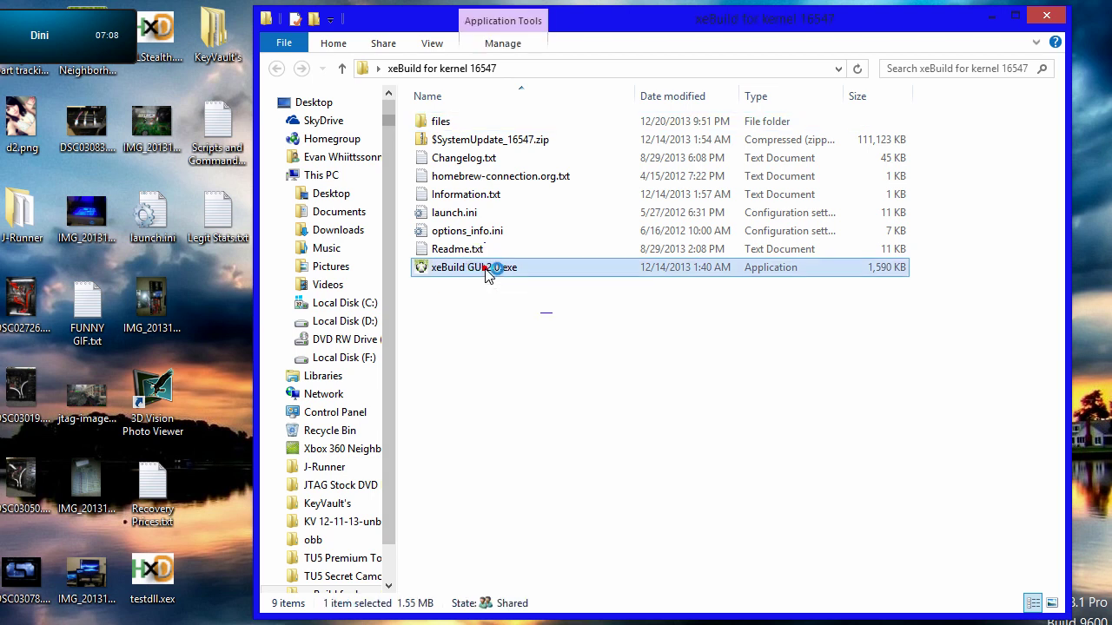
left_click(992, 17)
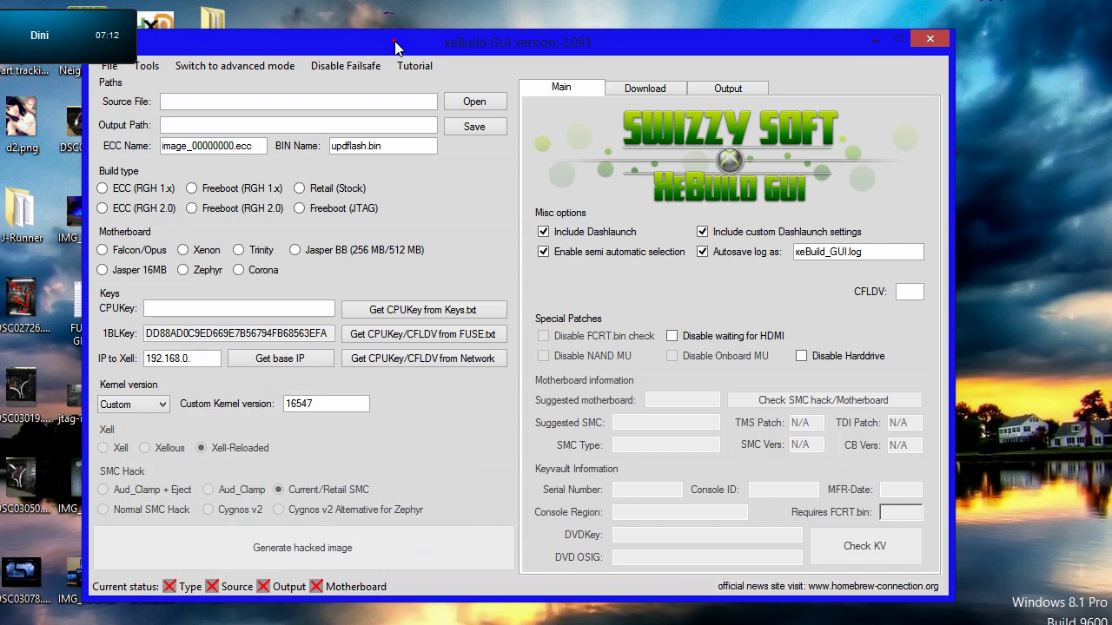
left_click_drag(395, 46, 442, 45)
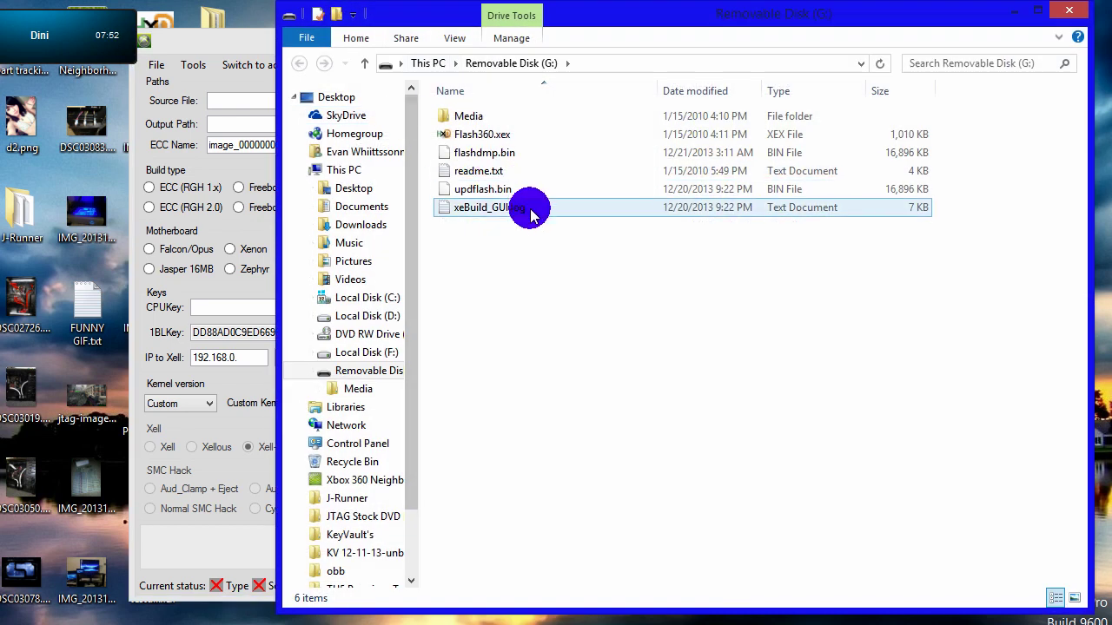
Step: Delete updflash.bin and xeBuild_GUI.log from Removable Disk (G:)
right_click(497, 187)
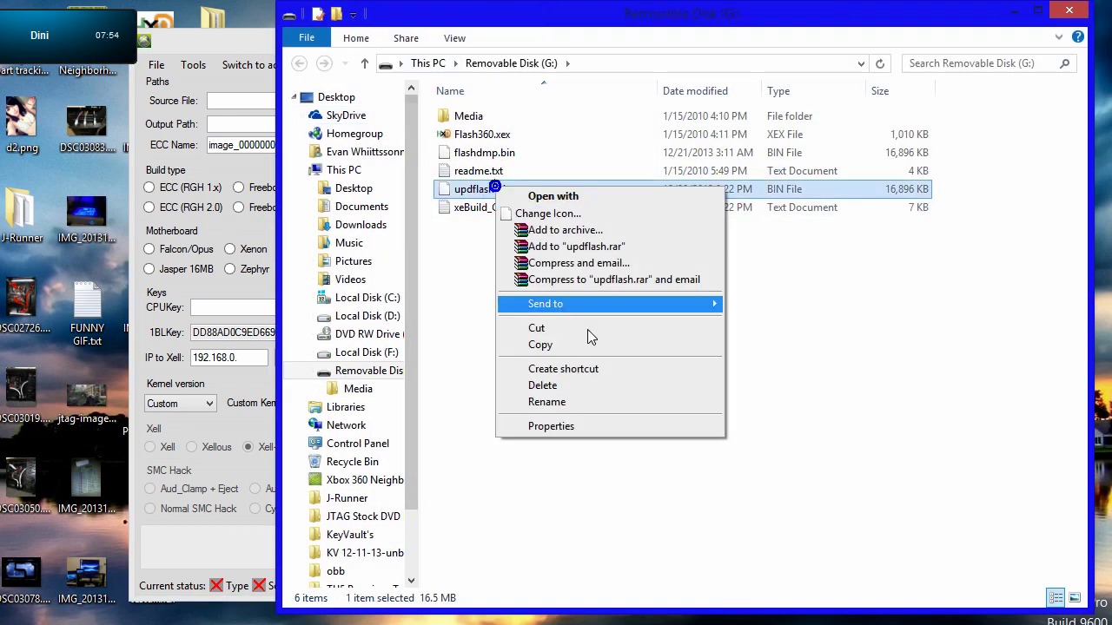
left_click(582, 385)
right_click(500, 193)
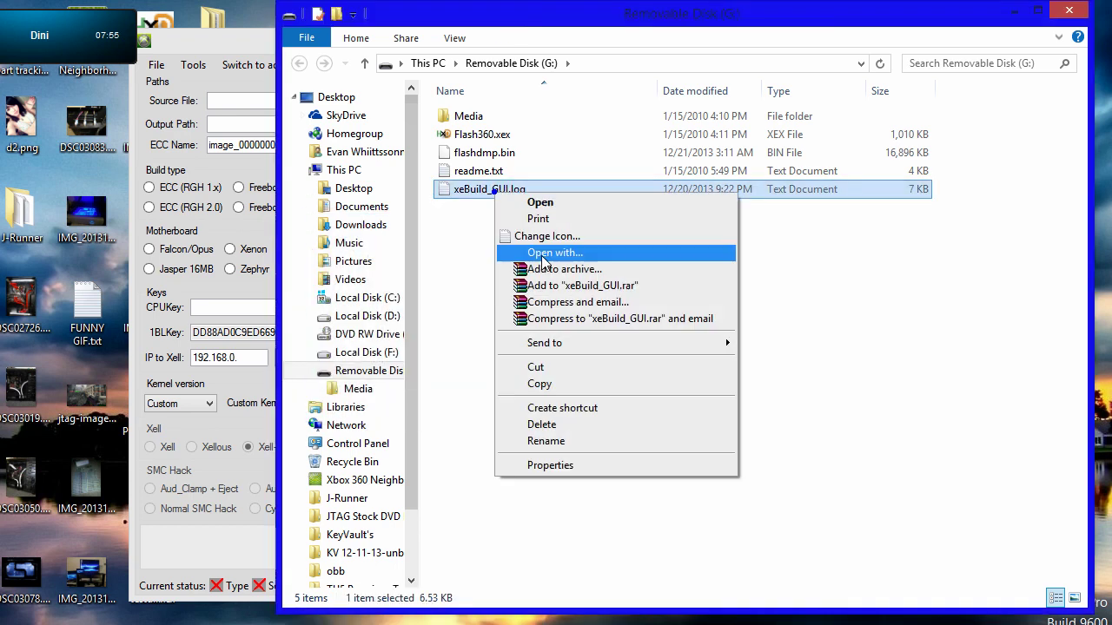
left_click(575, 442)
left_click(581, 238)
right_click(528, 190)
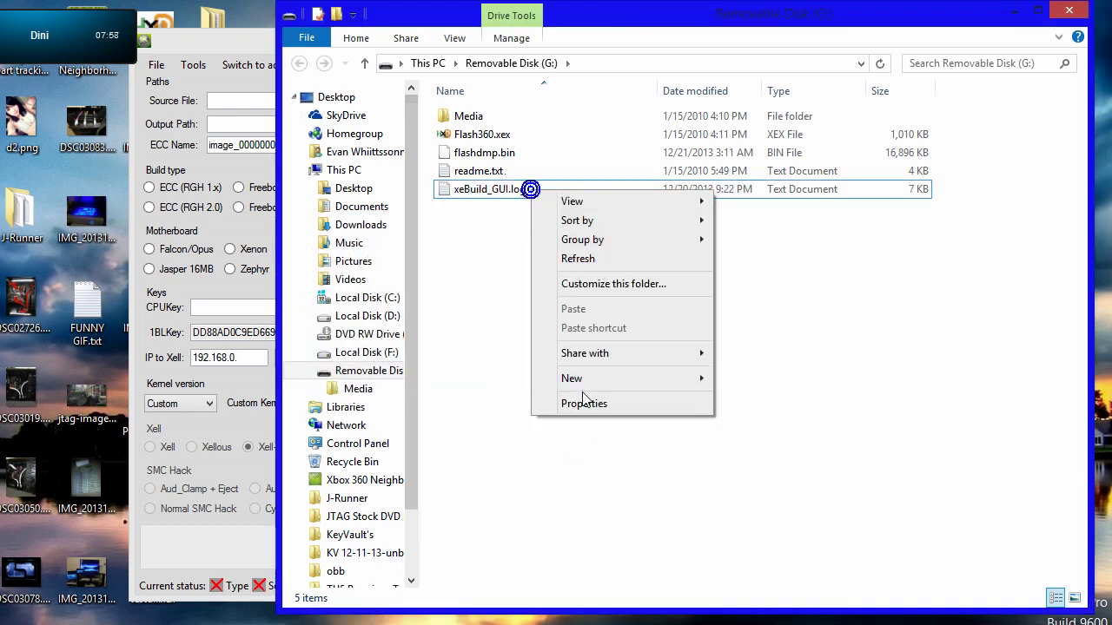
right_click(490, 188)
left_click(581, 427)
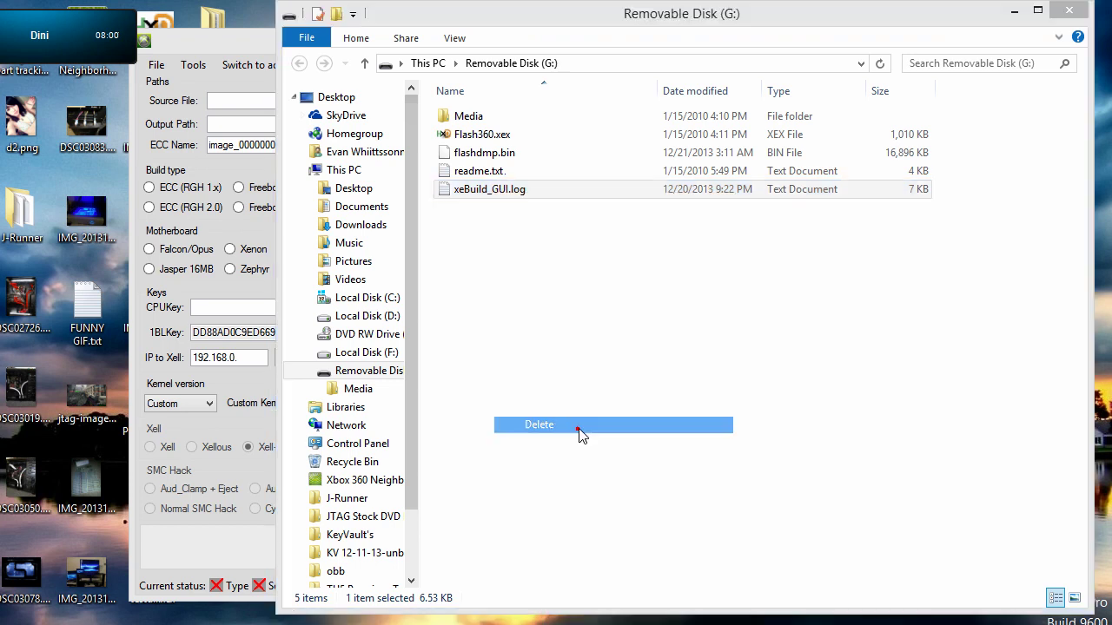
left_click(618, 394)
Step: Select flashdmp.bin among the remaining files and bring xeBuild GUI back to the front
left_click_drag(483, 111, 506, 236)
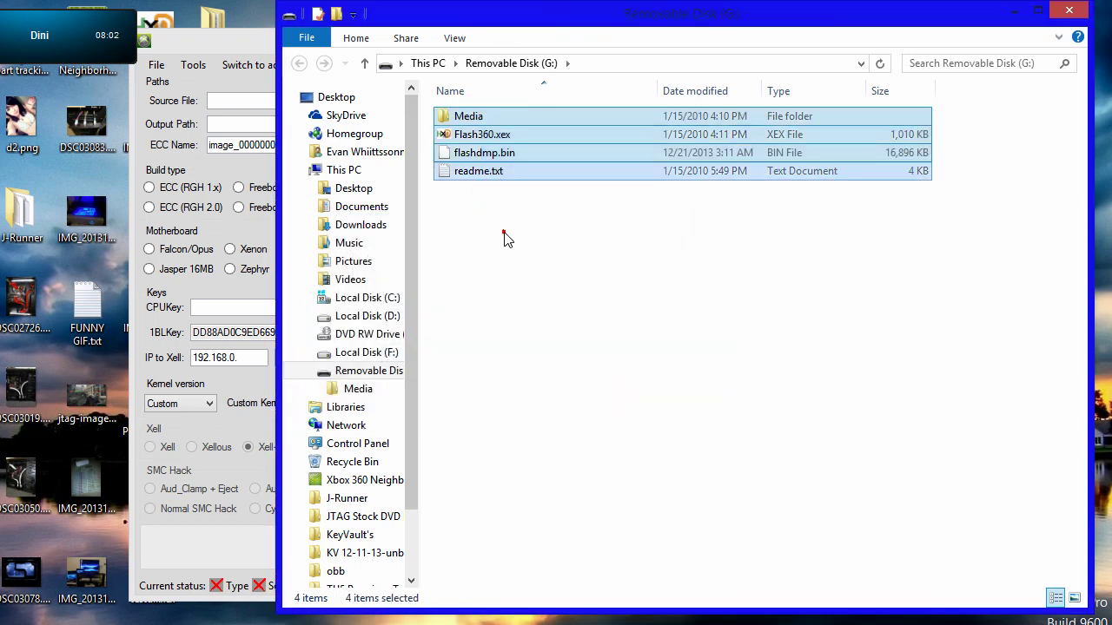
left_click(505, 234)
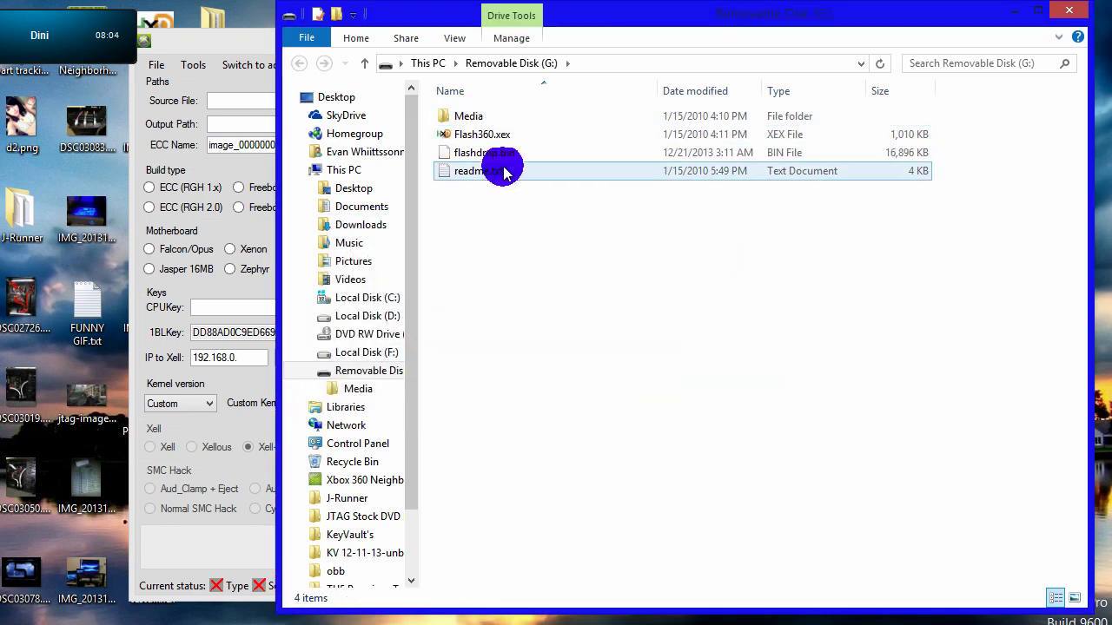
left_click(501, 153)
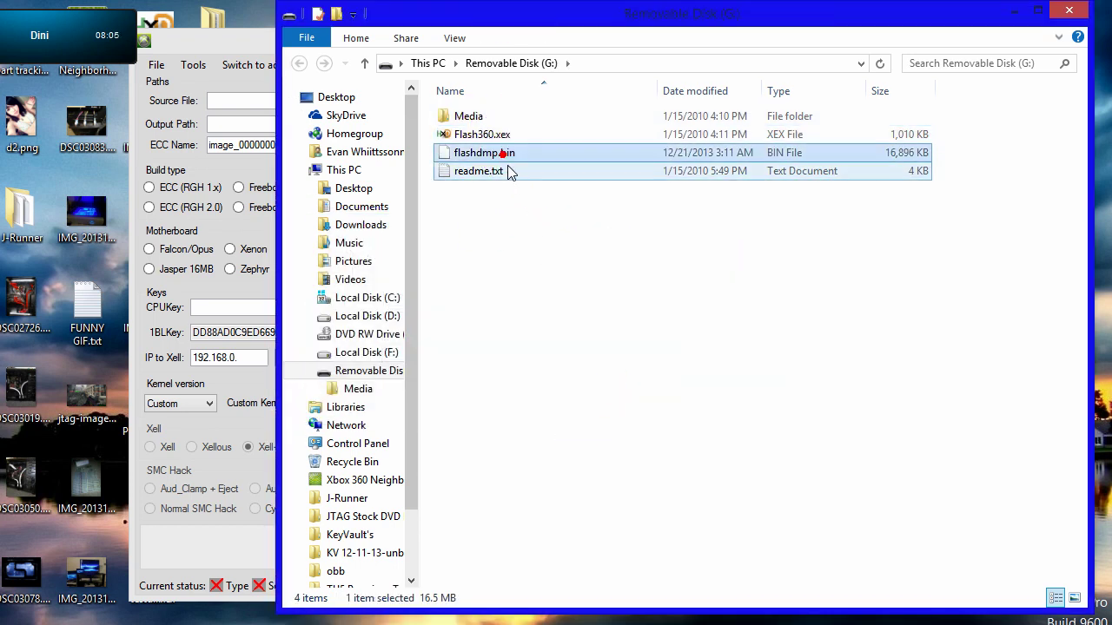
left_click(234, 41)
Step: Browse to Removable Disk (G:) and load flashdmp.bin as the source NAND dump
left_click(521, 100)
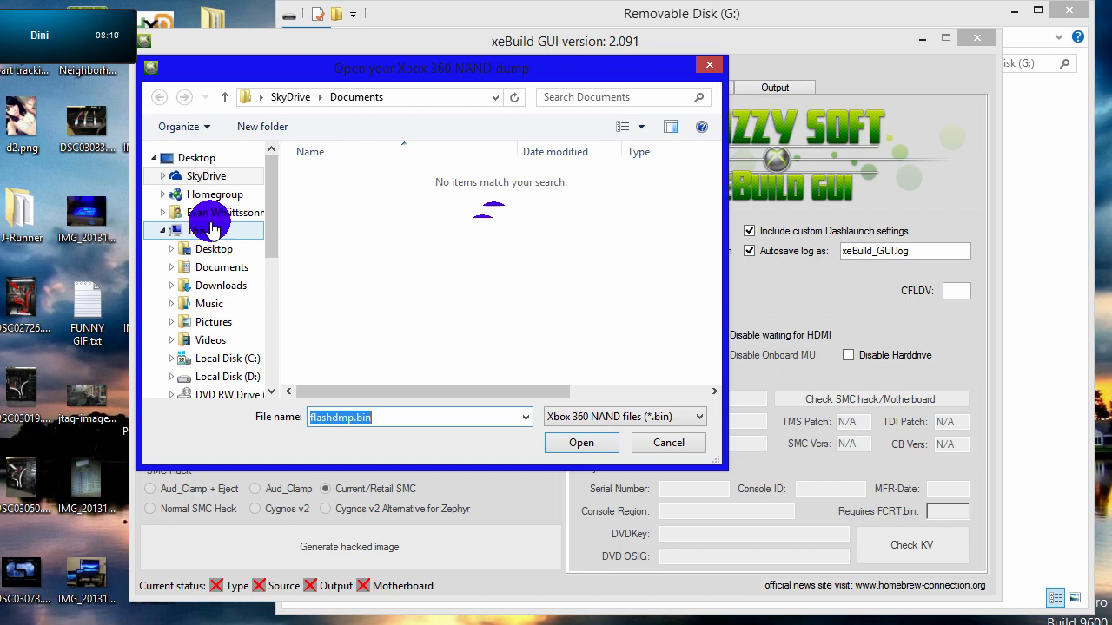
left_click(209, 229)
scroll(712, 235, "down", 5)
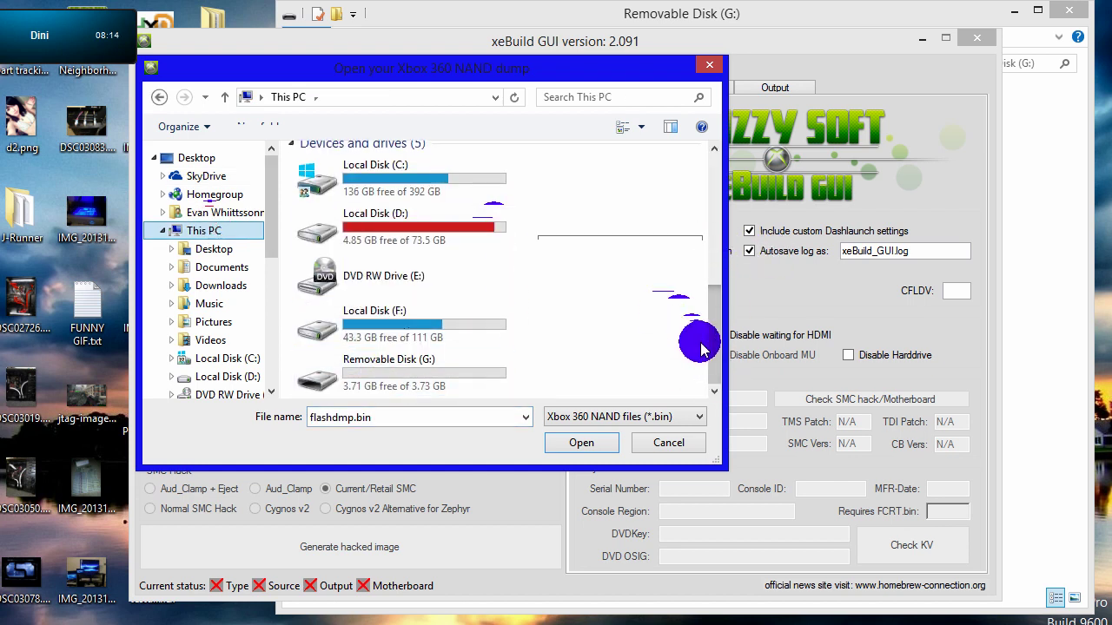
mouse_move(710, 347)
left_mouse_down()
mouse_move(714, 317)
mouse_move(716, 356)
left_mouse_up()
left_click(382, 380)
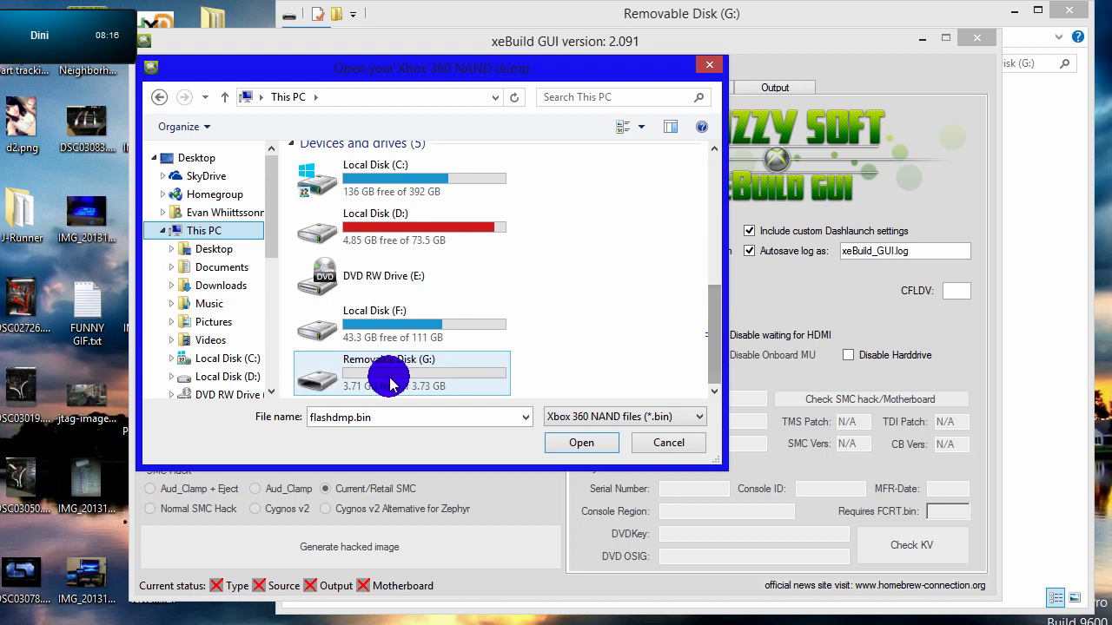
double_click(382, 380)
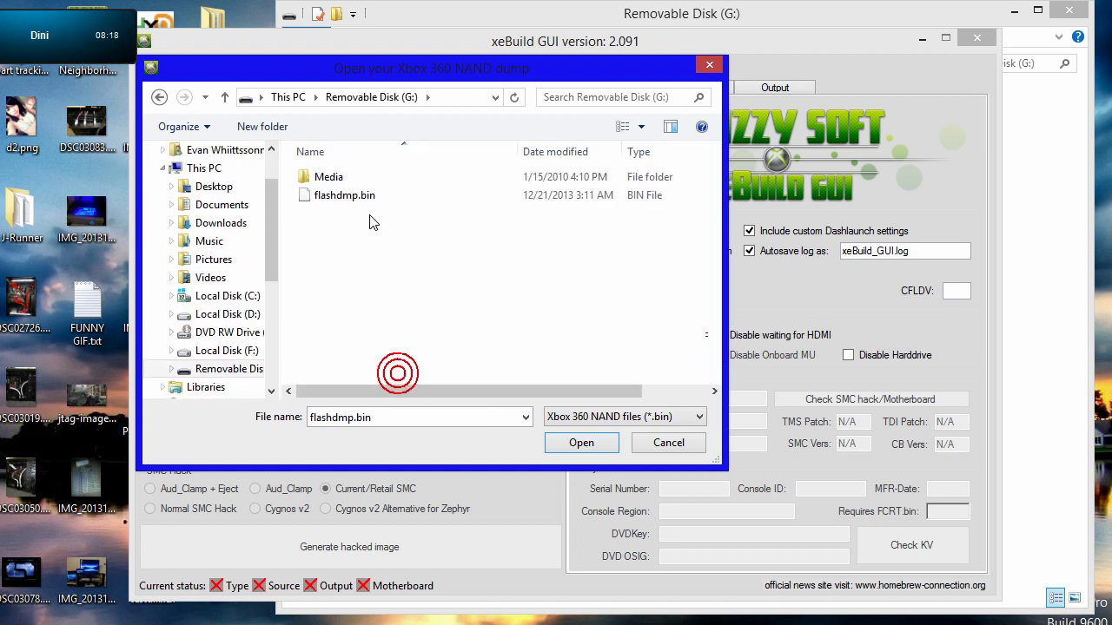
left_click(347, 197)
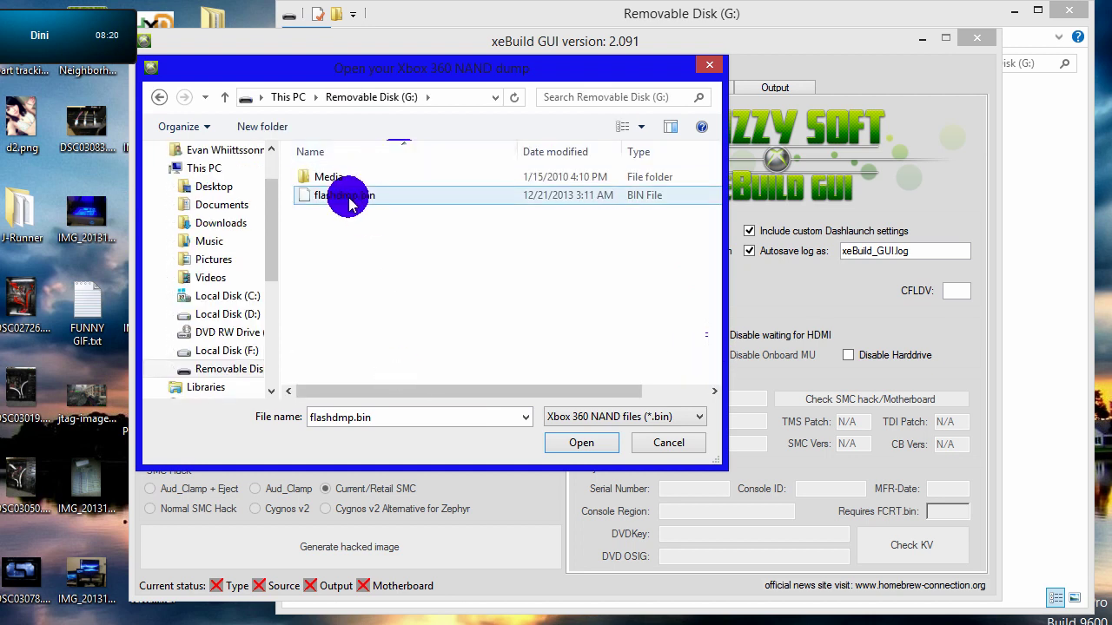
double_click(328, 200)
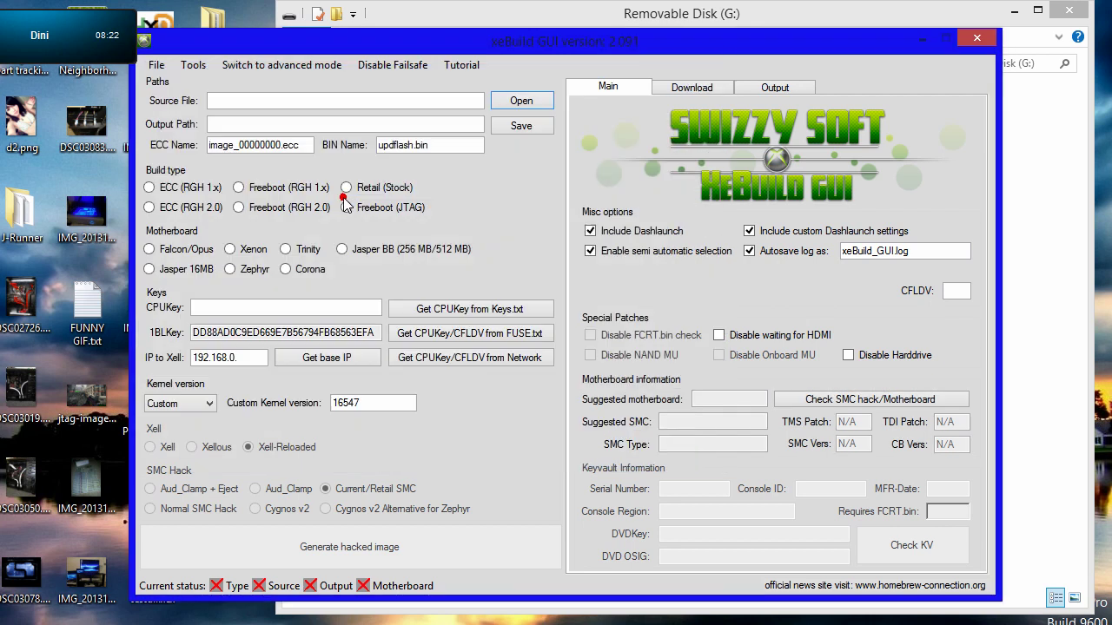
left_click(403, 104)
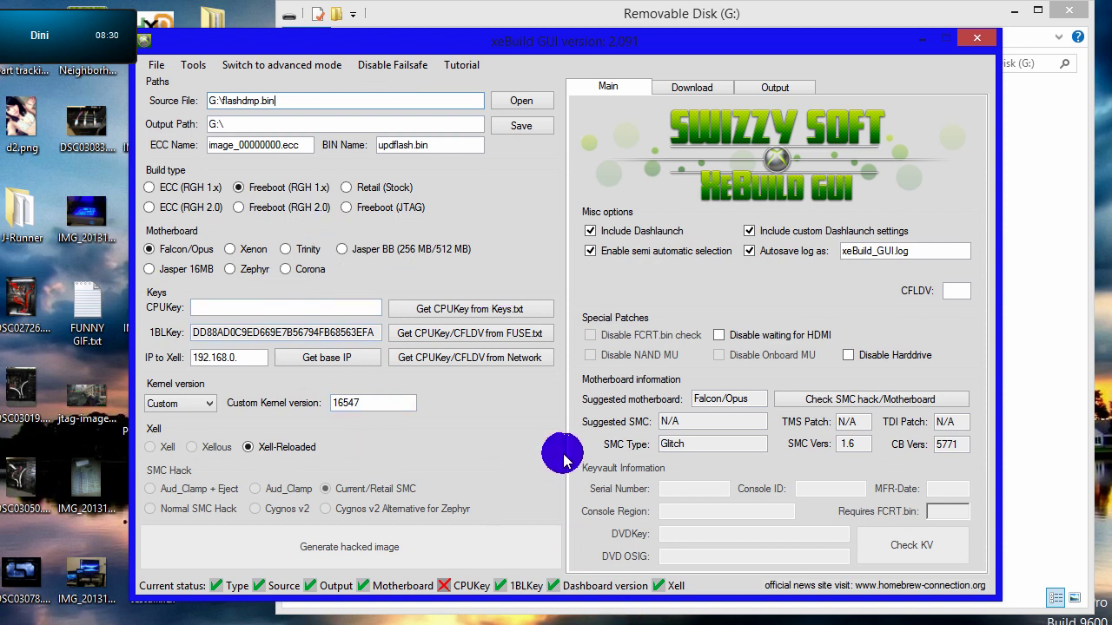
Step: Find and open CPU Key.txt, select and copy the CPU key line, then close Notepad
key("super")
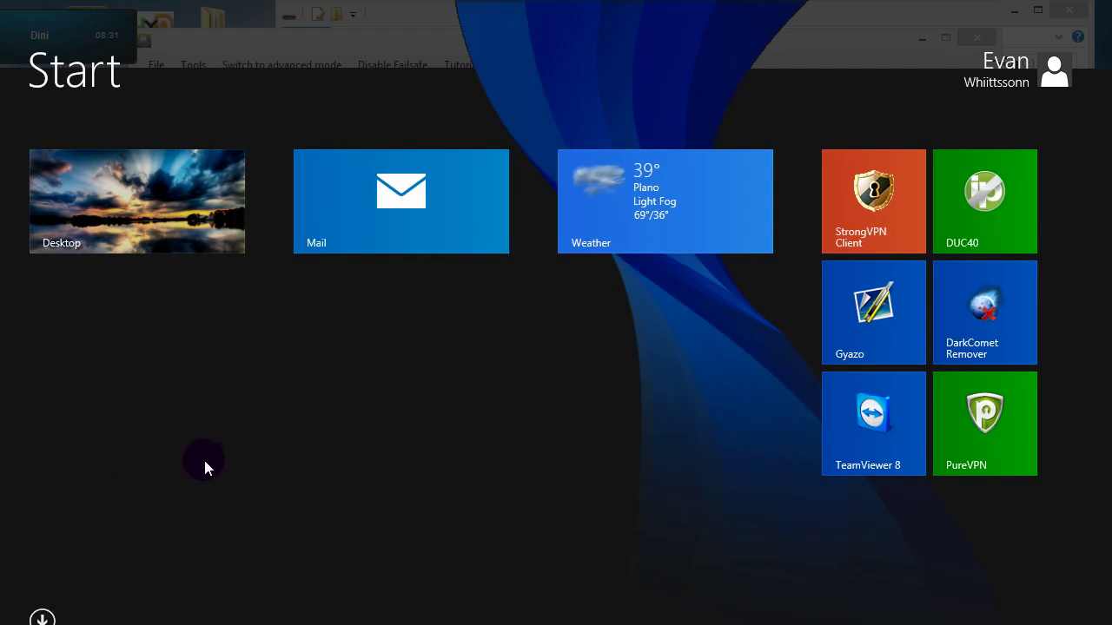
type("cpu")
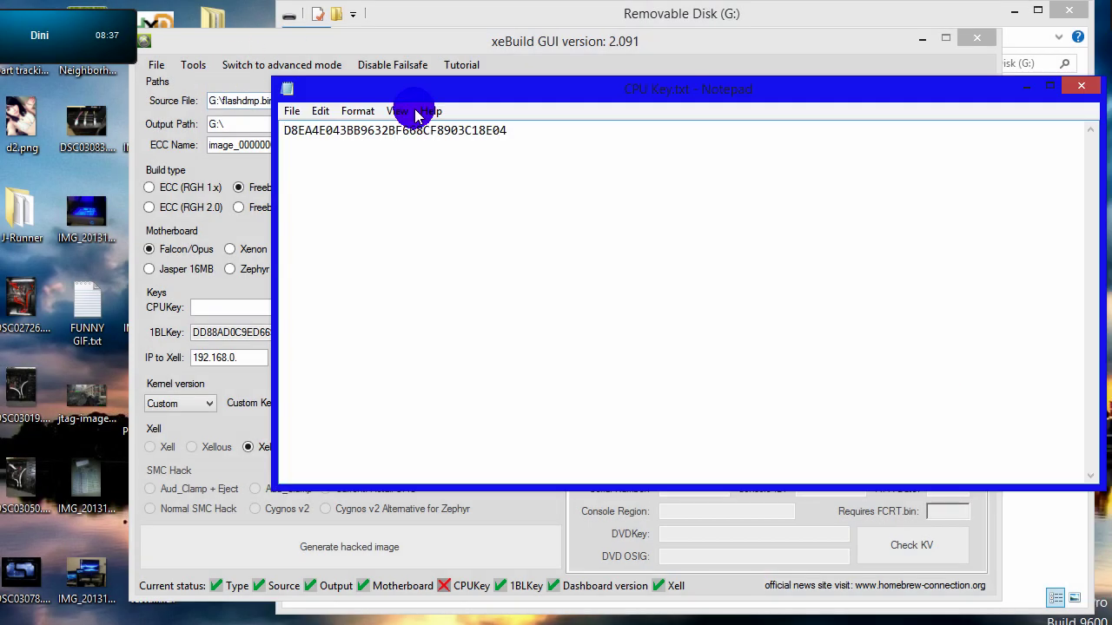
left_click_drag(518, 131, 476, 130)
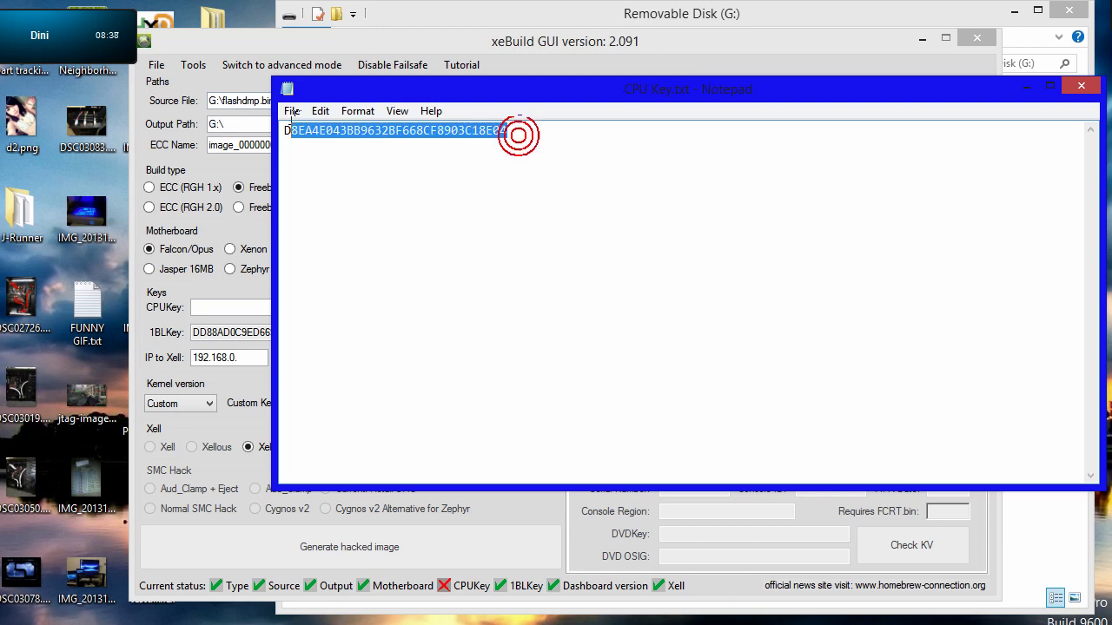
left_click_drag(521, 134, 285, 119)
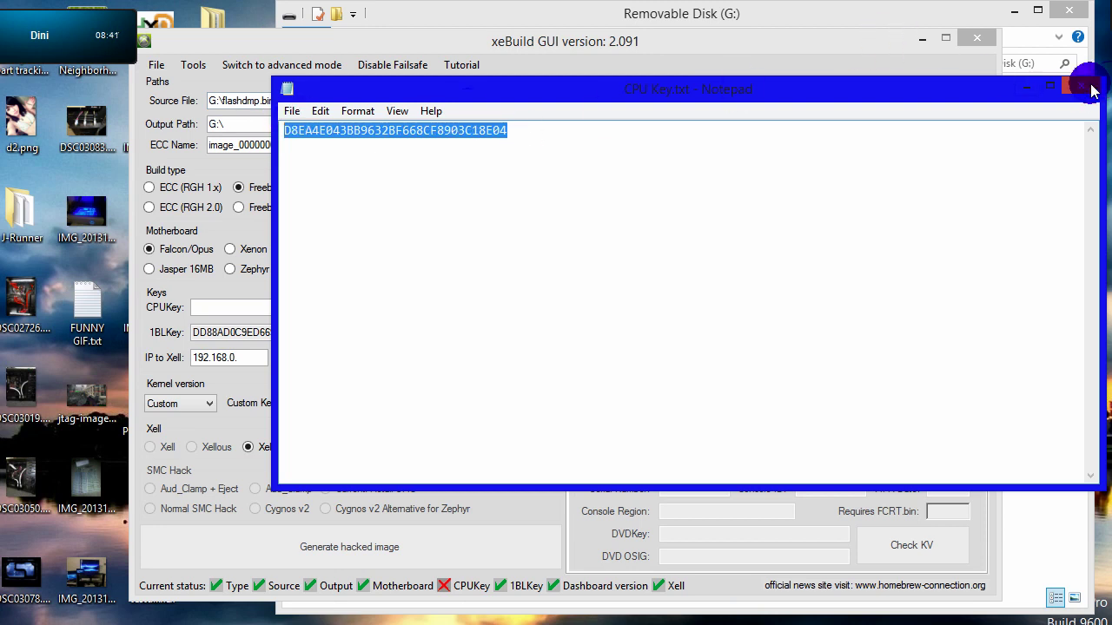
left_click(1092, 90)
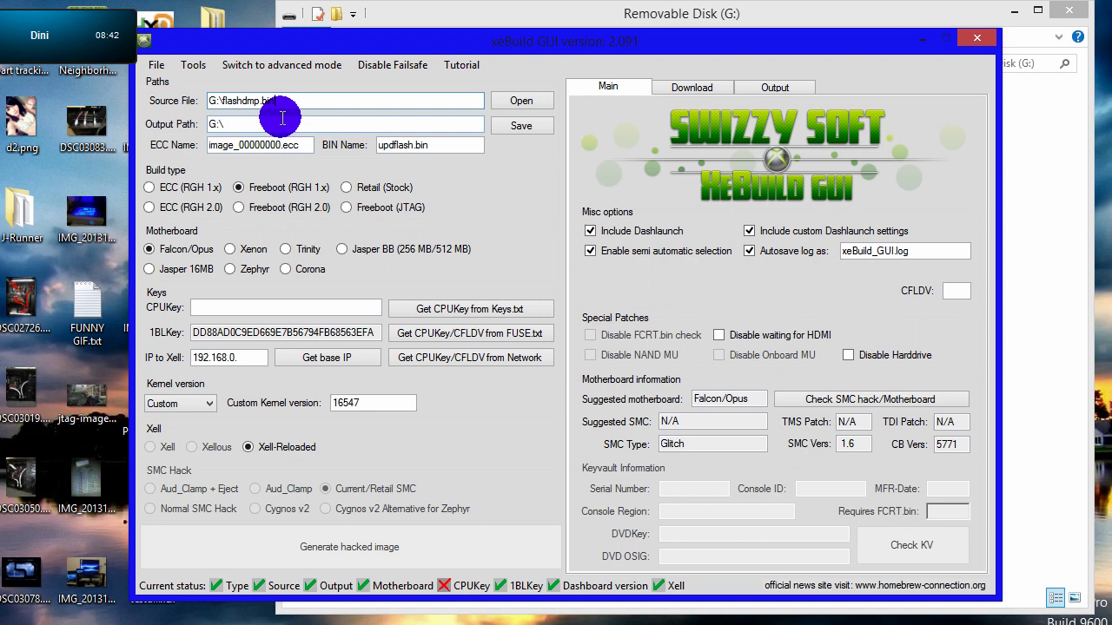
Step: Paste the CPU key into the CPUKey field, run Check KV, and dismiss the decryption error
left_click(253, 306)
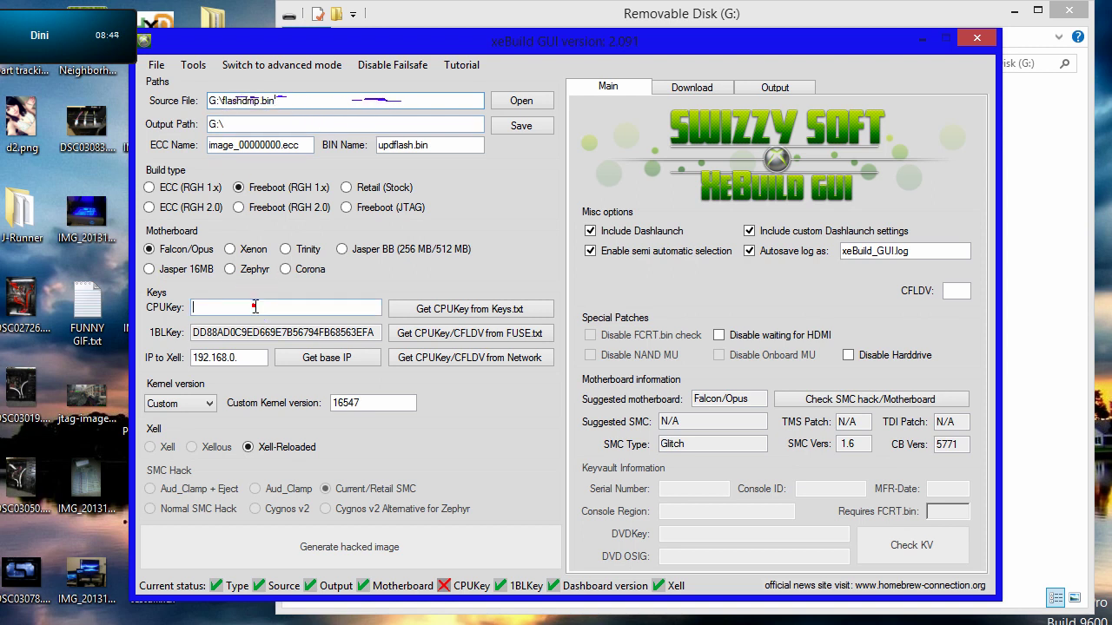
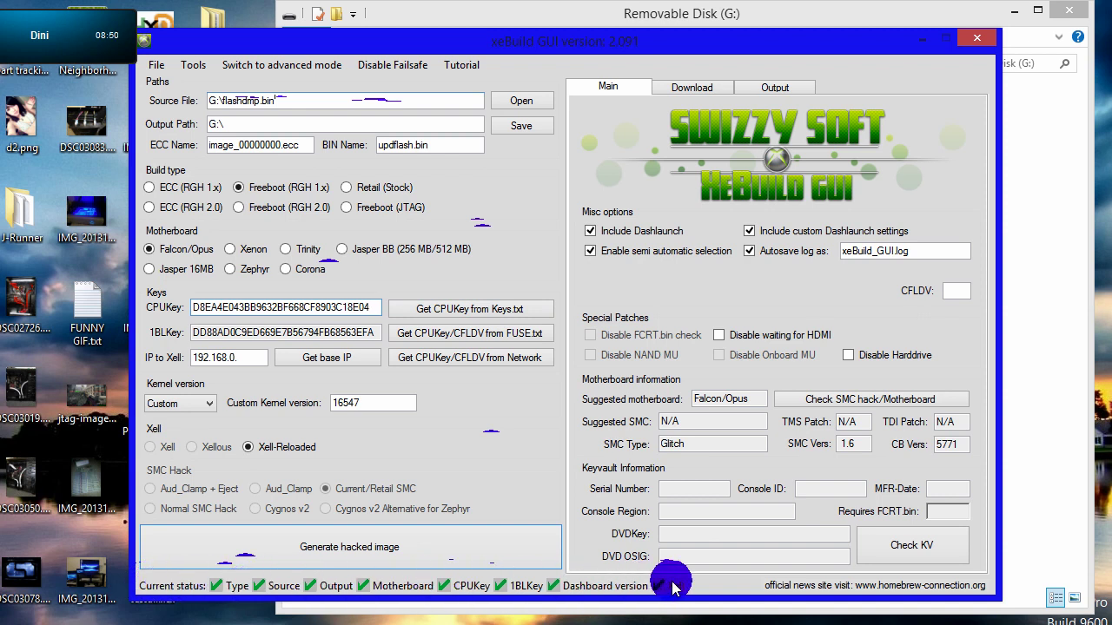
left_click(903, 546)
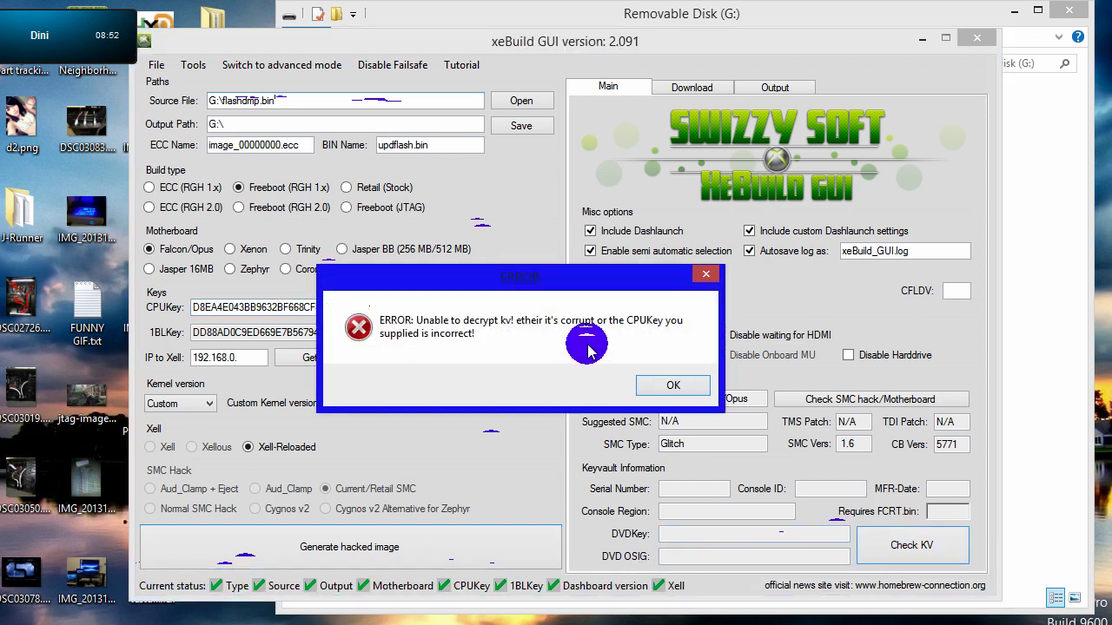
left_click(669, 390)
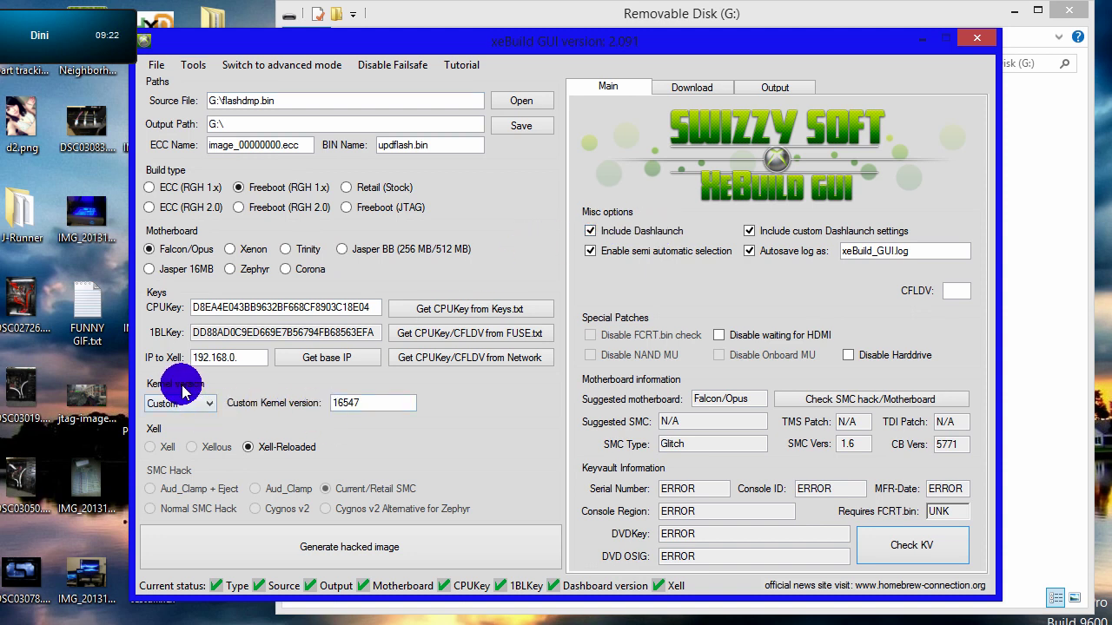
Step: Generate the hacked image with custom kernel 16547, dismissing the error and keeping the log
double_click(348, 401)
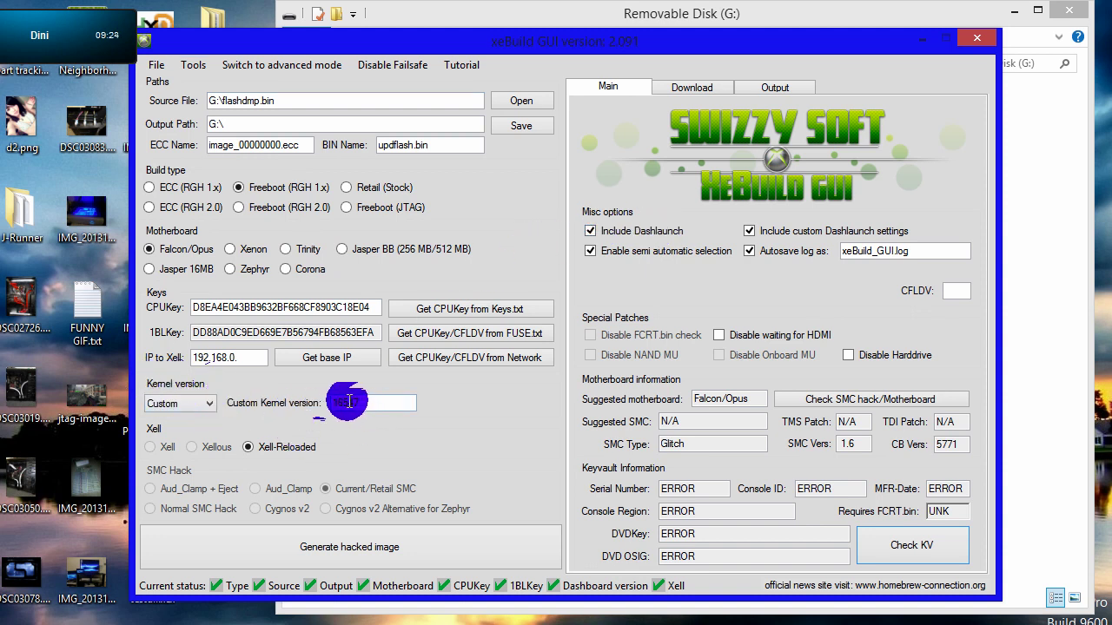
left_click(379, 557)
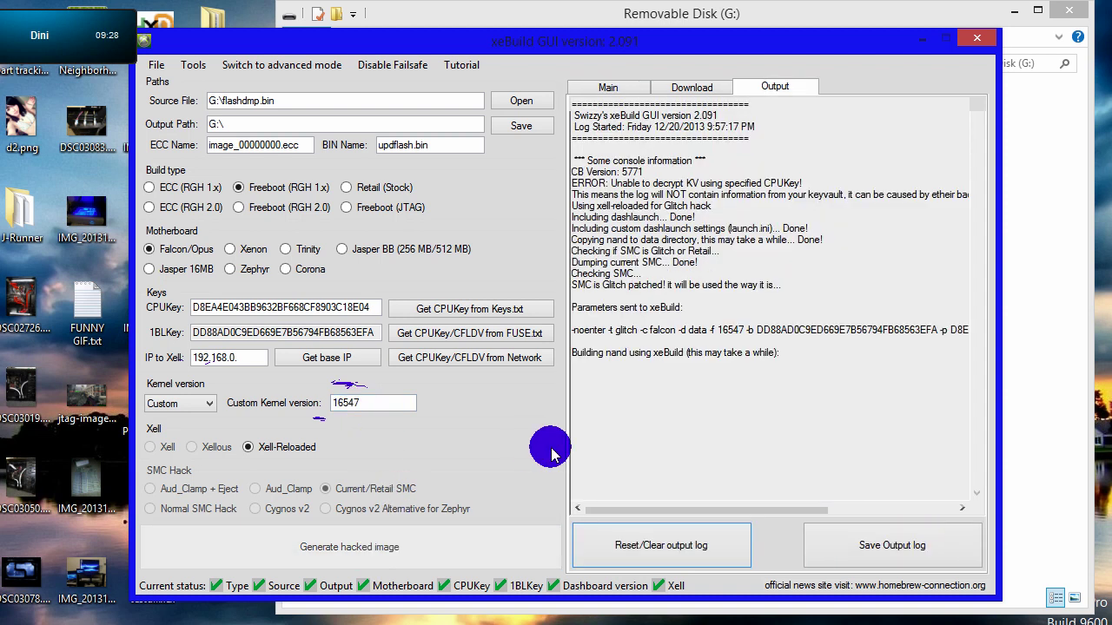
left_click(674, 390)
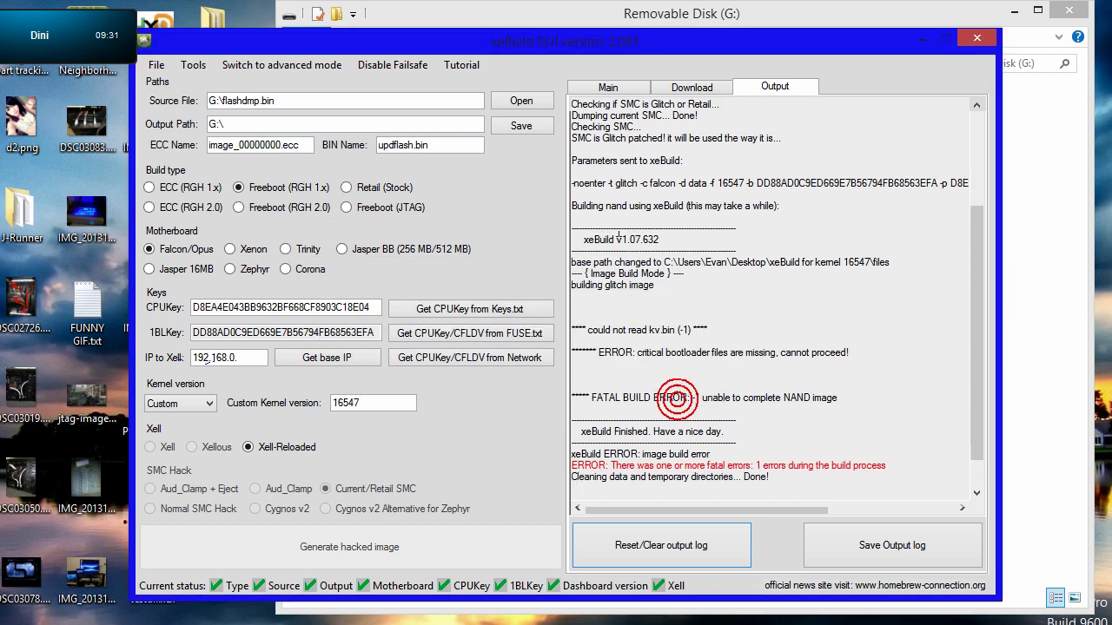
left_click(681, 387)
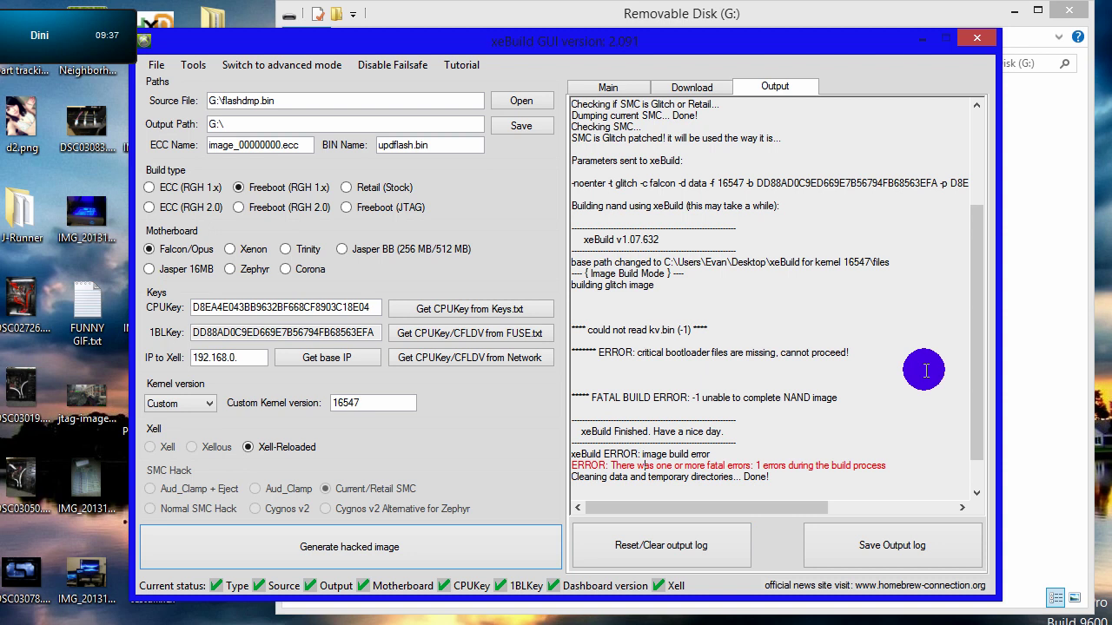
Step: Close xeBuild GUI and clear the file selection on Removable Disk (G:)
left_click(976, 37)
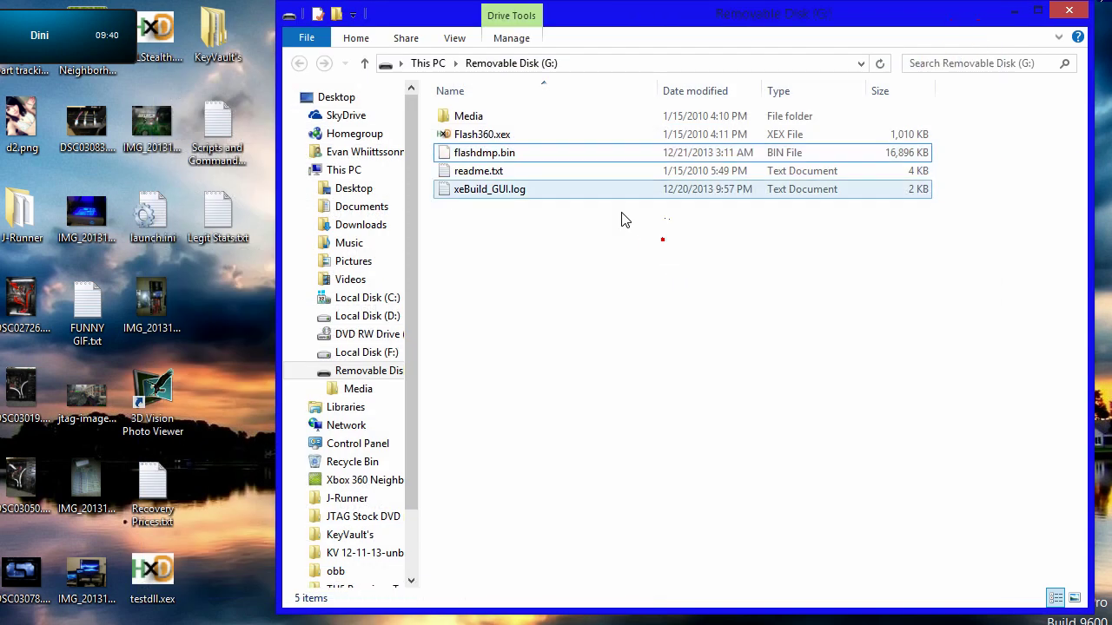
left_click(506, 201)
left_click(453, 214)
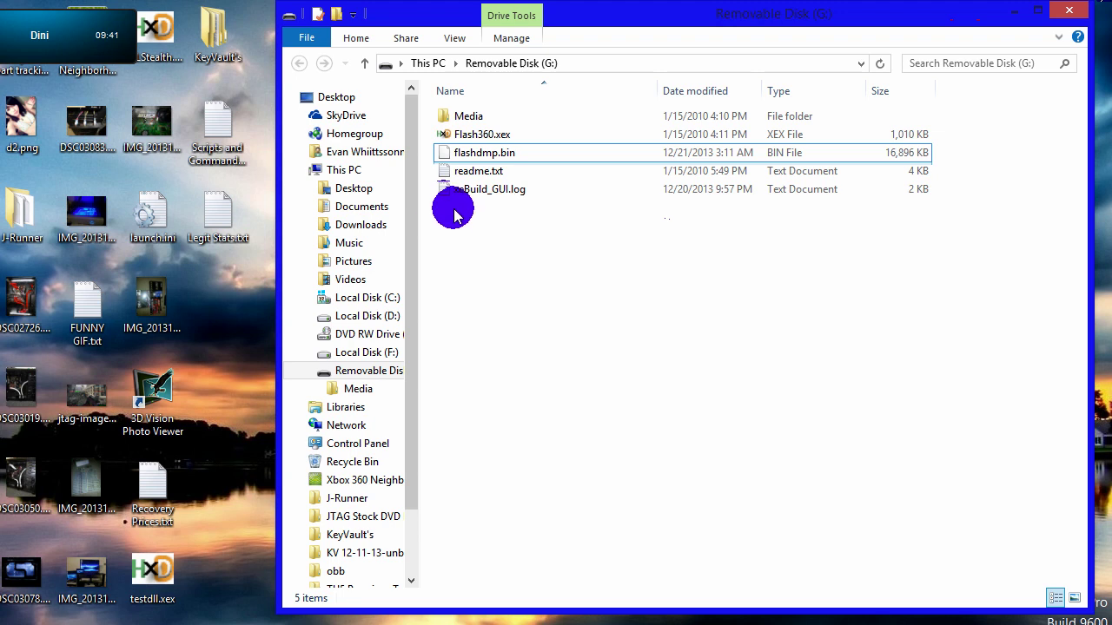
left_click_drag(482, 190, 776, 159)
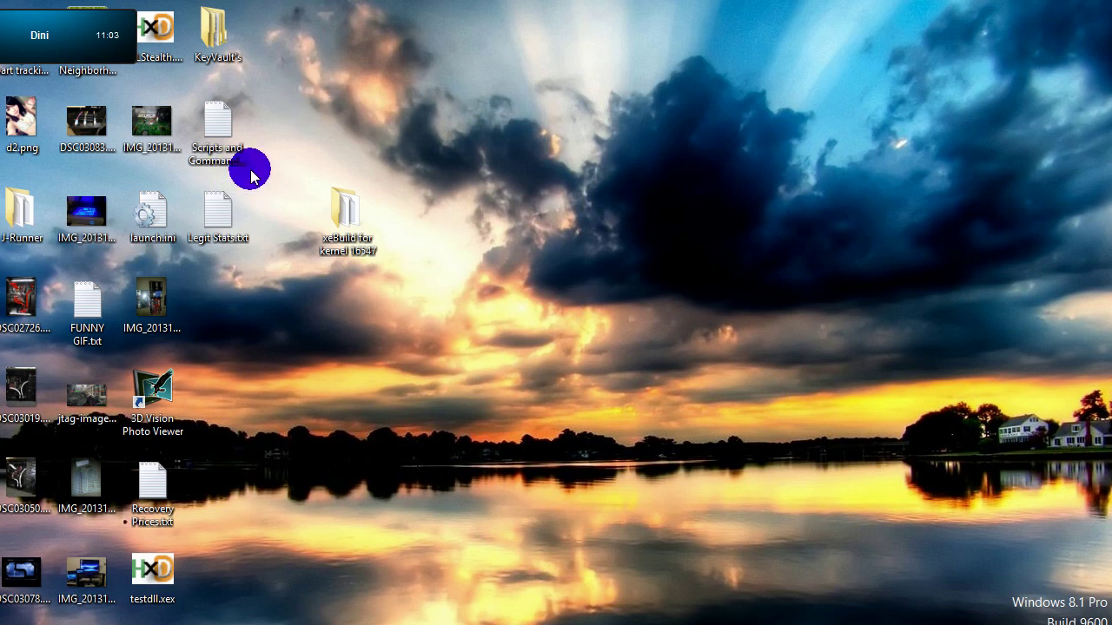
left_click(374, 207)
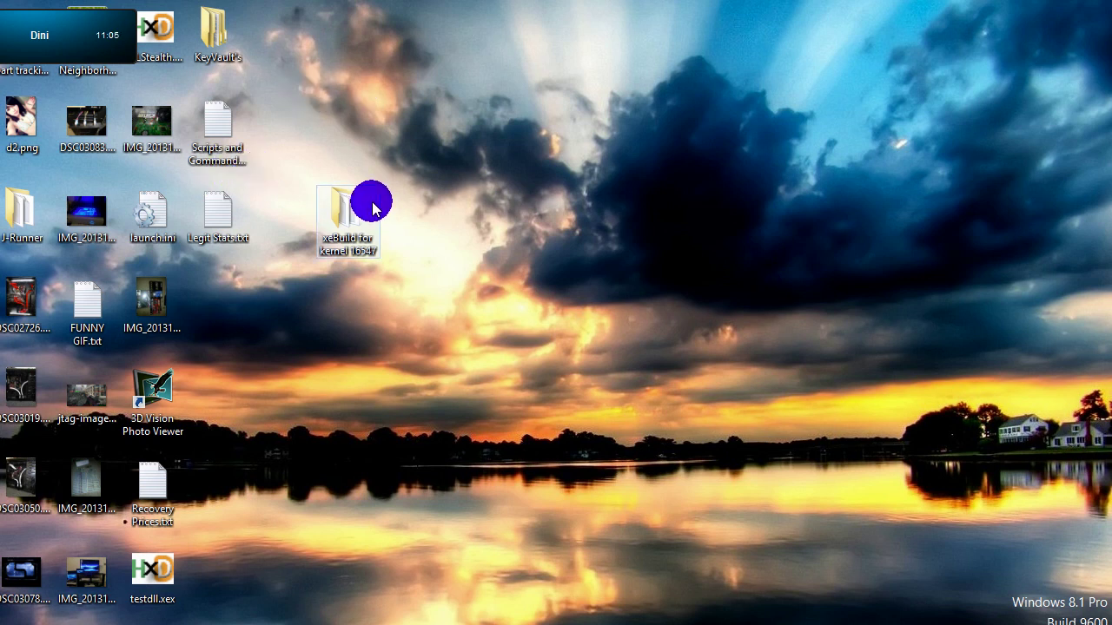